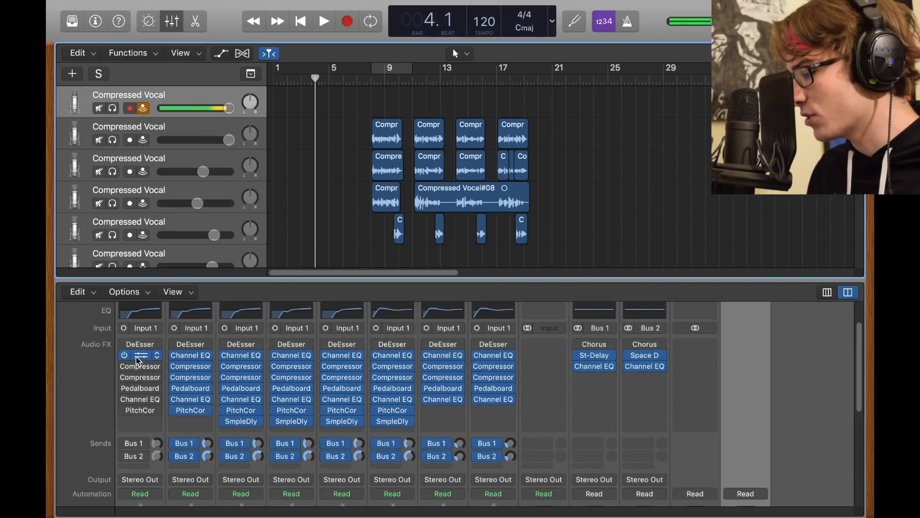
- Open the first Channel EQ on the first vocal track and review its low cut and high-frequency boost
{"action": "left_click", "coordinate": [74, 22]}
{"action": "left_click", "coordinate": [72, 21]}
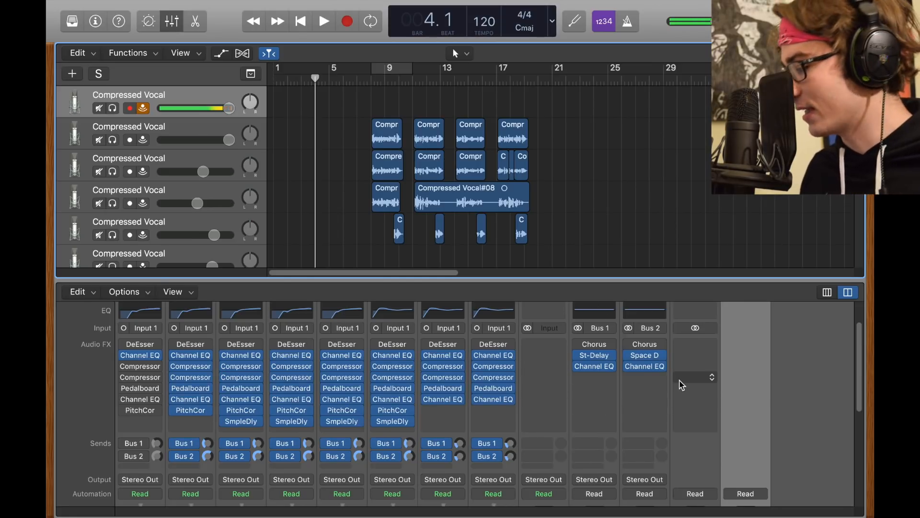
{"action": "left_click", "coordinate": [137, 354]}
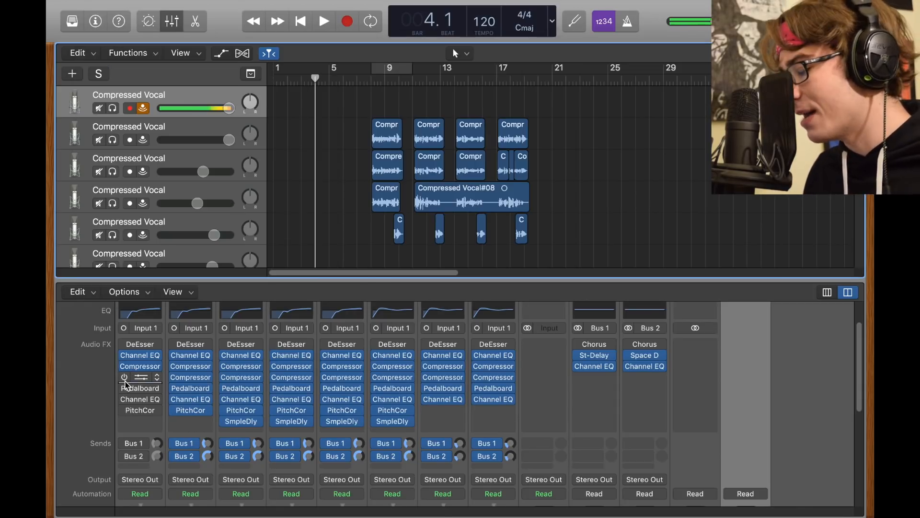
- Enable the second Compressor on the first vocal track and look over its Vintage Opto settings
{"action": "left_click", "coordinate": [126, 381]}
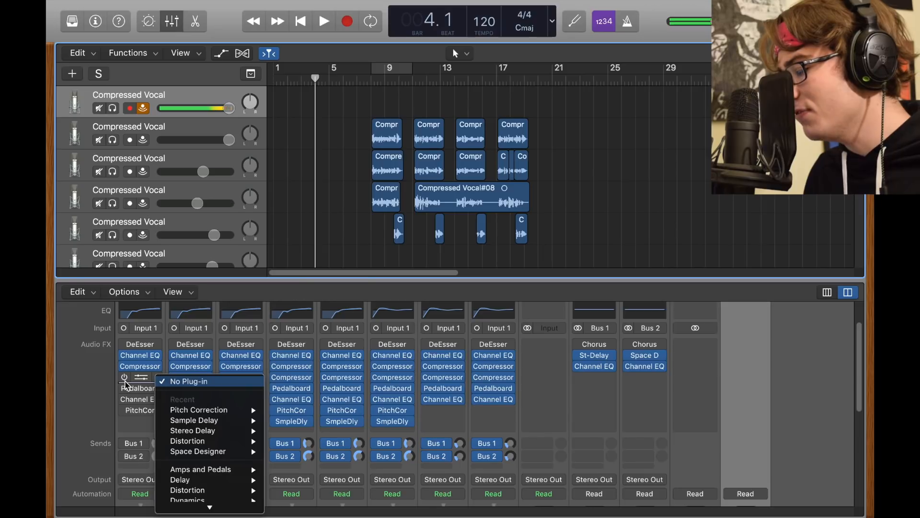
{"action": "left_click", "coordinate": [124, 381]}
{"action": "left_click", "coordinate": [124, 378]}
{"action": "left_click", "coordinate": [142, 377]}
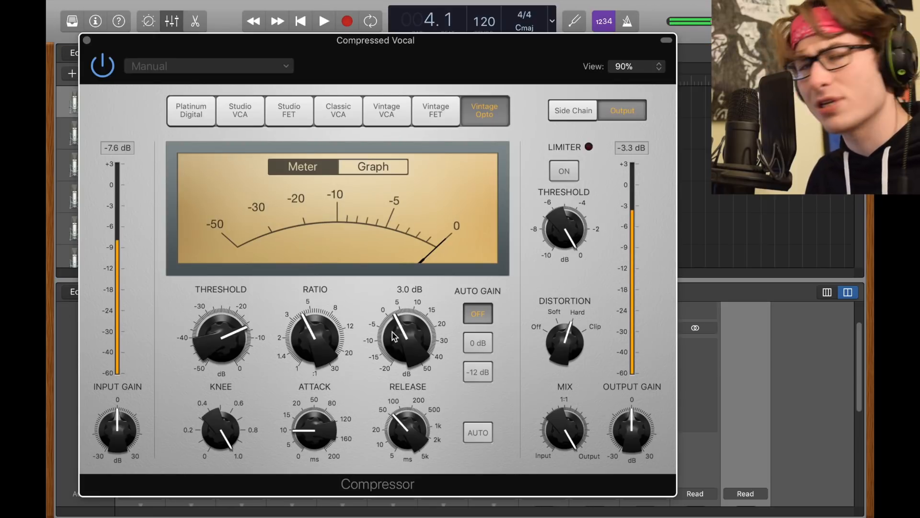
{"action": "left_click", "coordinate": [87, 41]}
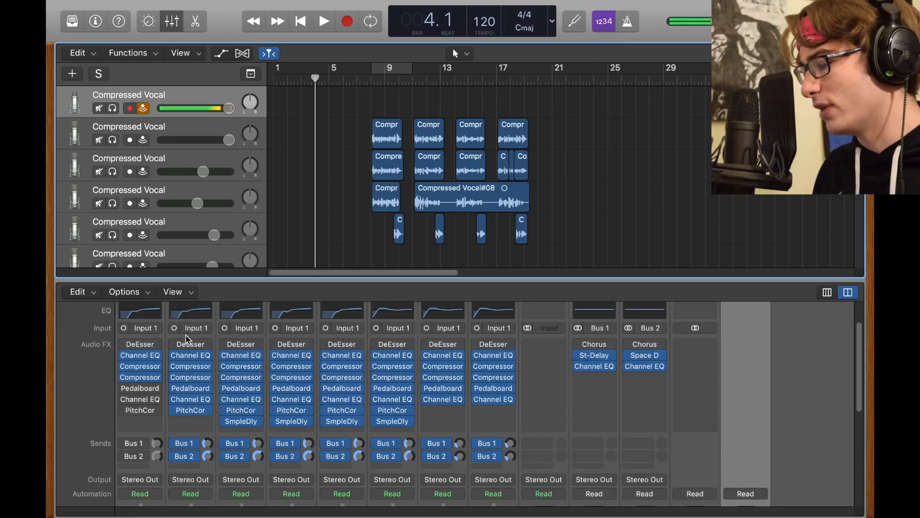
- Reopen the first vocal track's second Compressor and check its make-up gain
{"action": "left_click", "coordinate": [140, 378]}
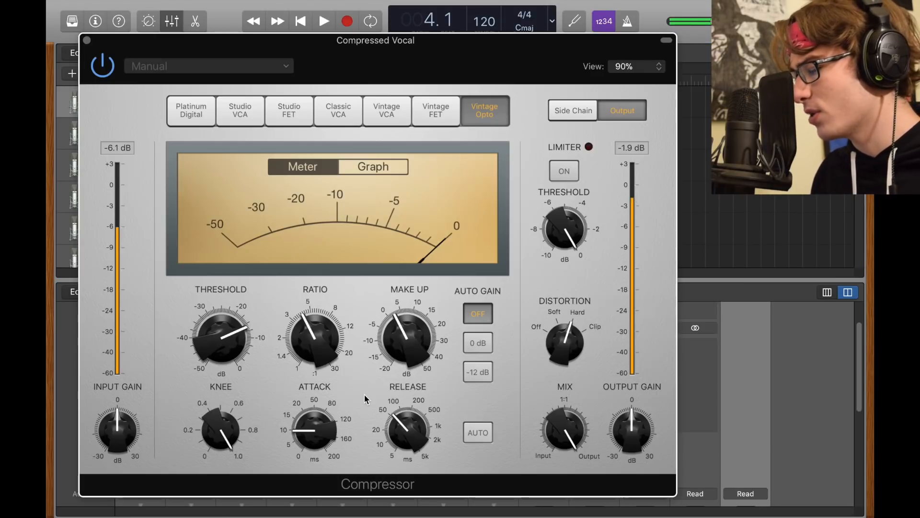
{"action": "mouse_move", "coordinate": [396, 307]}
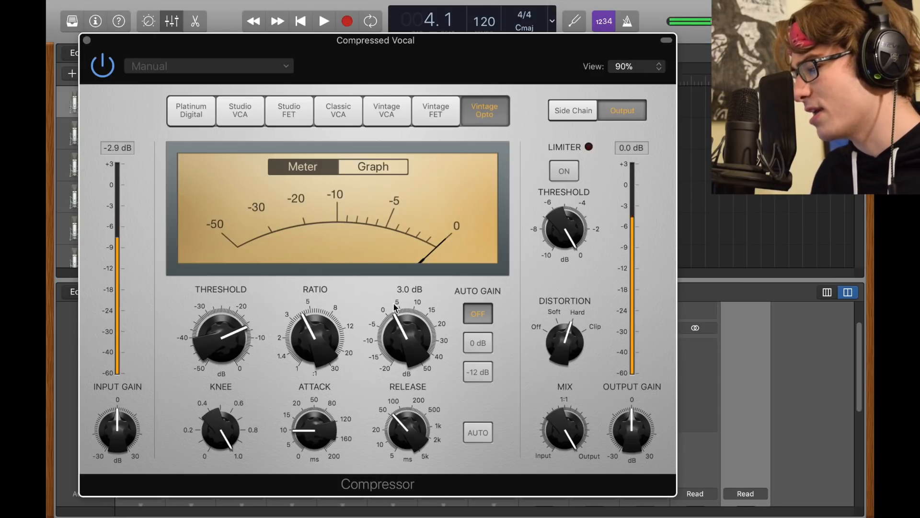
{"action": "left_click_drag", "start_coordinate": [395, 306], "coordinate": [412, 331]}
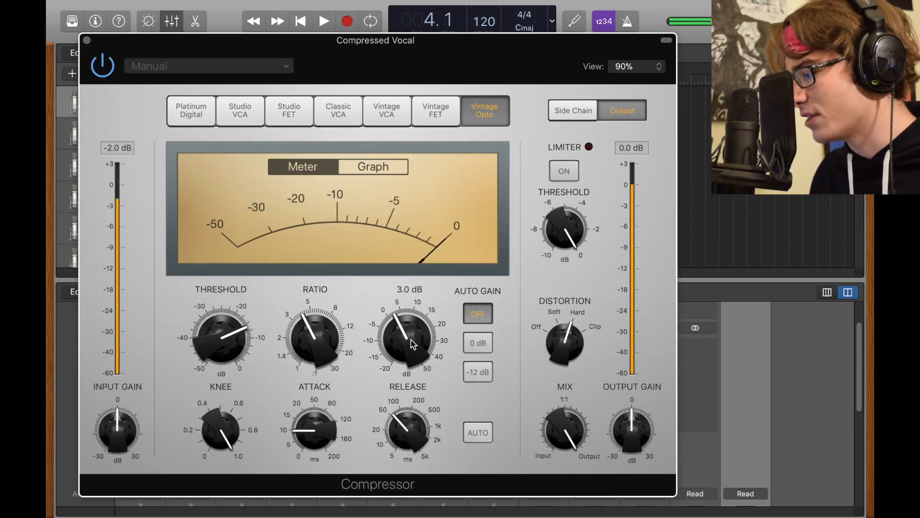
{"action": "left_click", "coordinate": [87, 40]}
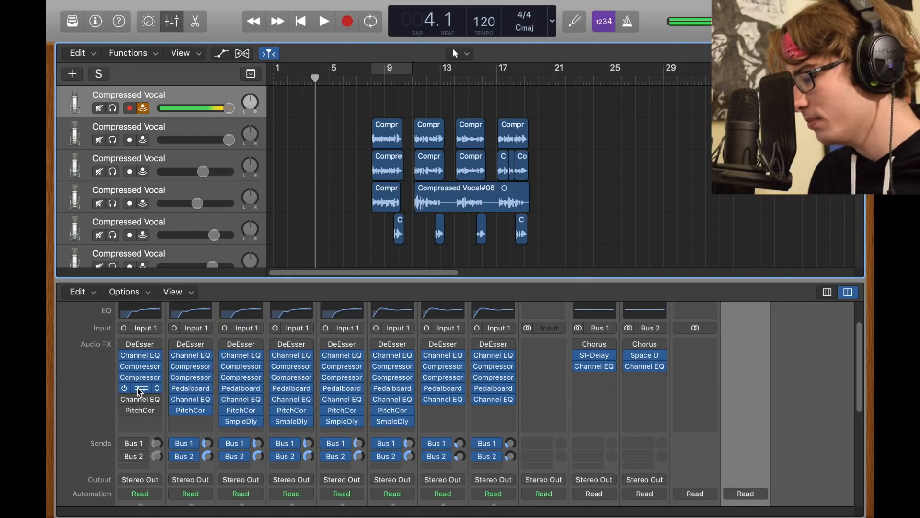
- Enable the Pedalboard on the first vocal track and review the knobs of its two Squash Compressor pedals
{"action": "left_click", "coordinate": [139, 389]}
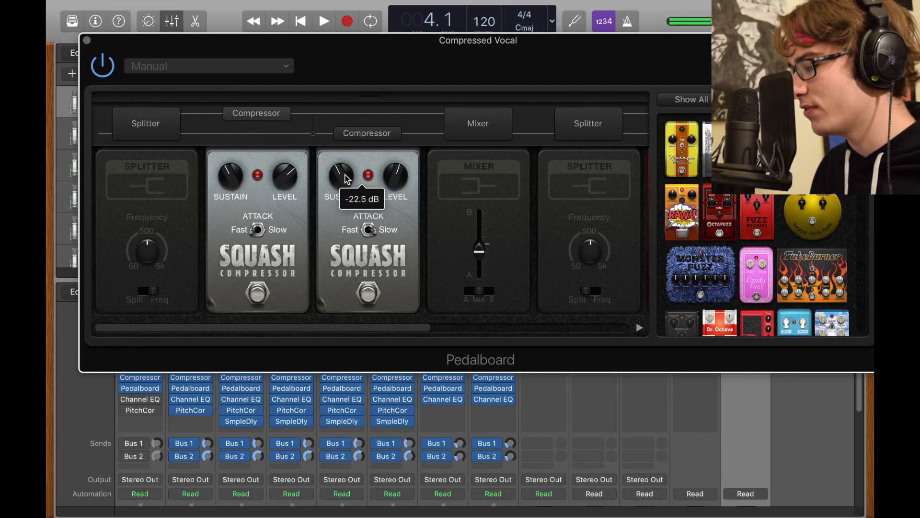
{"action": "mouse_move", "coordinate": [397, 174]}
{"action": "mouse_move", "coordinate": [298, 176]}
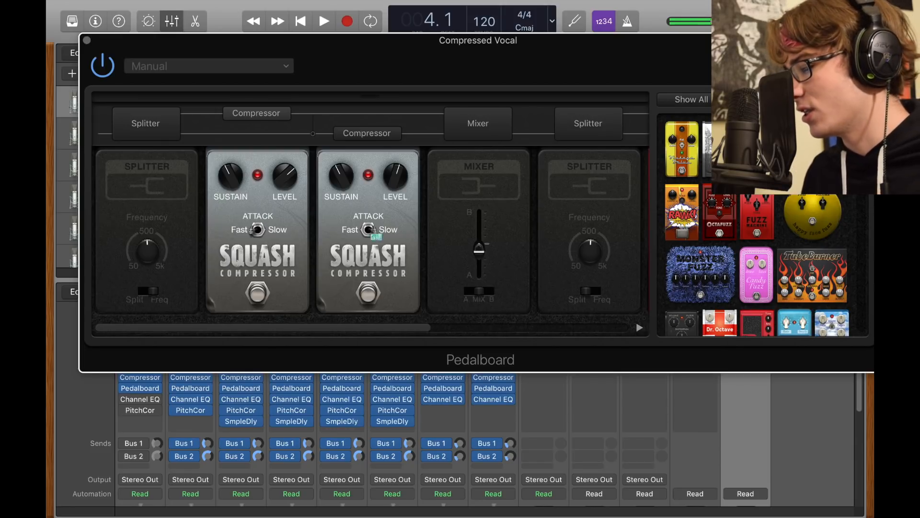
{"action": "left_click", "coordinate": [87, 39]}
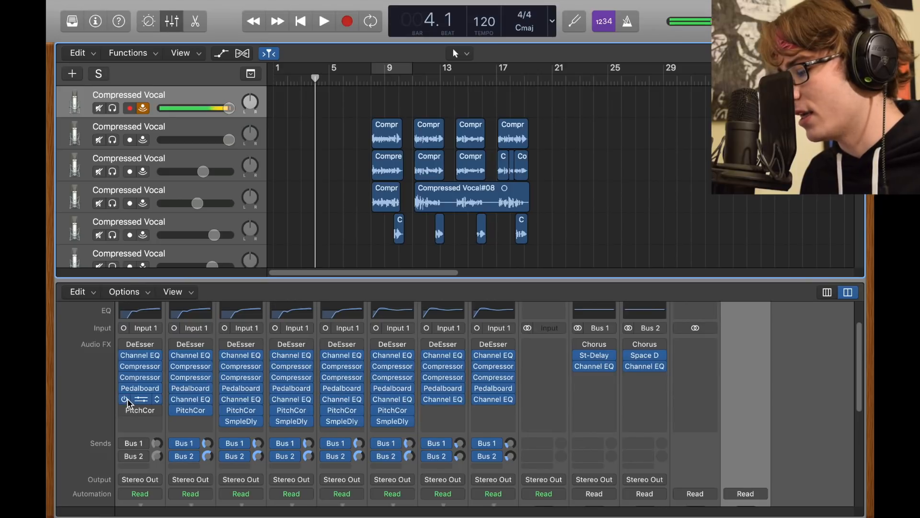
- Enable the second Channel EQ on the first vocal track, reviewing its high shelf, and check the Pitch Correction settings
{"action": "left_click", "coordinate": [145, 398]}
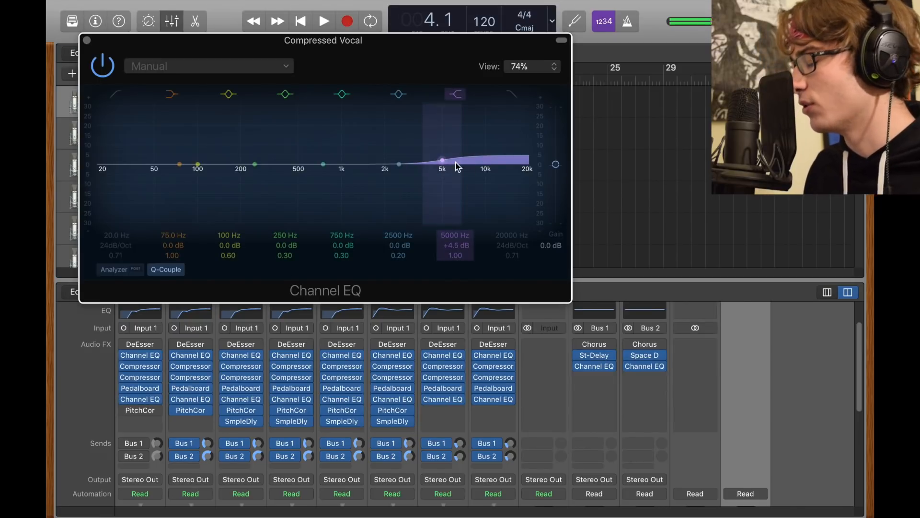
{"action": "left_click", "coordinate": [87, 39]}
{"action": "left_click", "coordinate": [135, 411]}
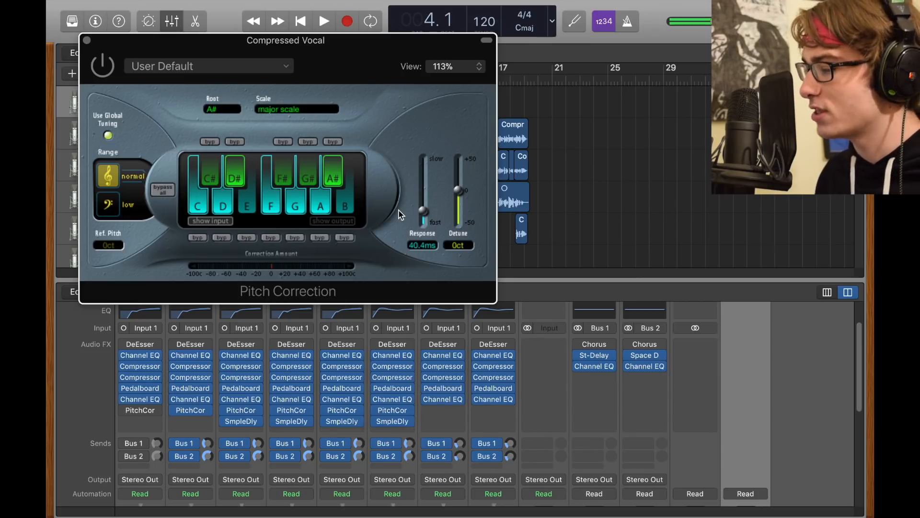
{"action": "key", "text": "super+w"}
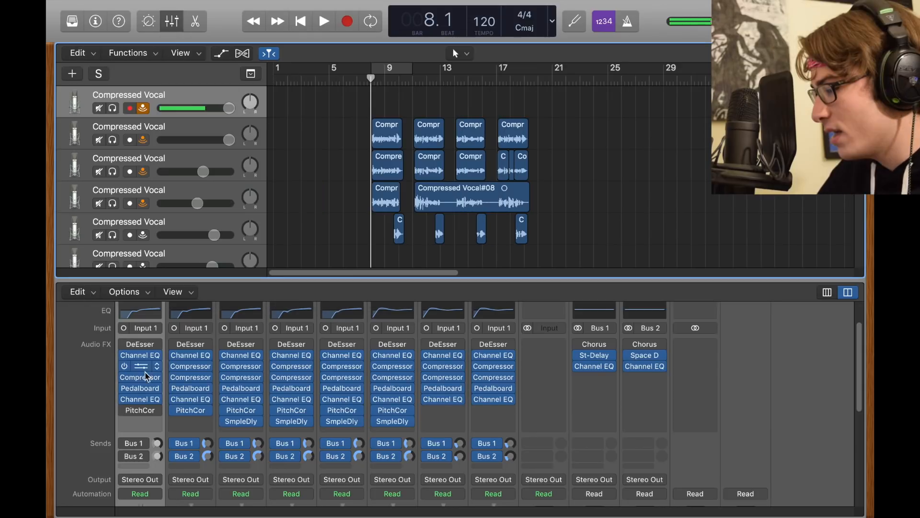
- Enable the first vocal track's Bus 1 send, and review and bypass the Stereo Delay on Bus 1
{"action": "left_click", "coordinate": [125, 444]}
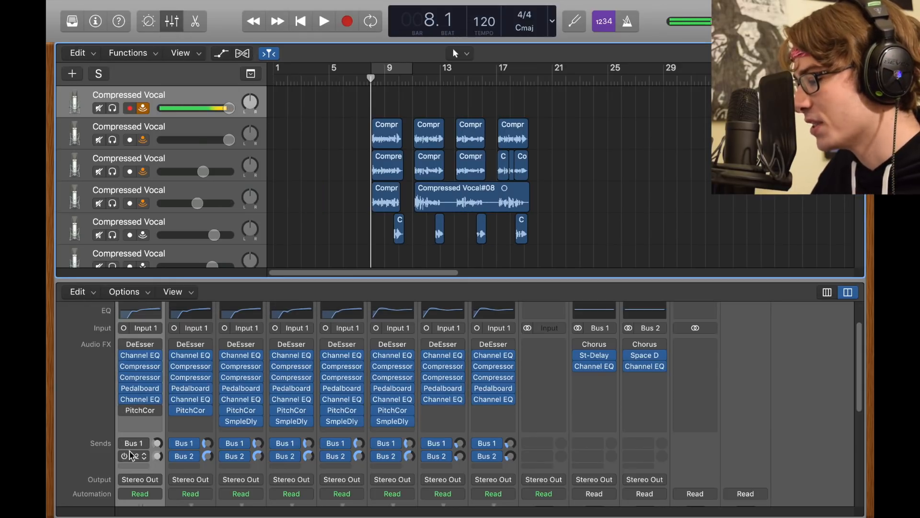
{"action": "left_click", "coordinate": [596, 356]}
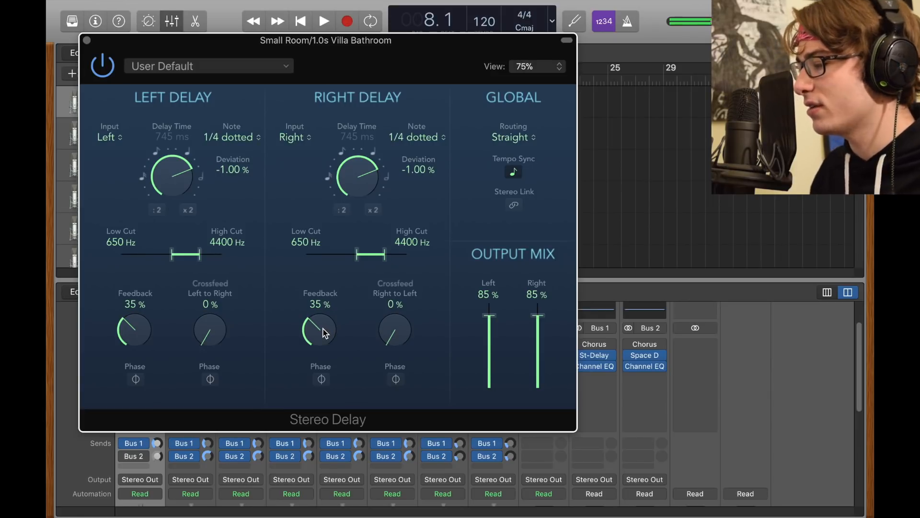
{"action": "left_click", "coordinate": [117, 63]}
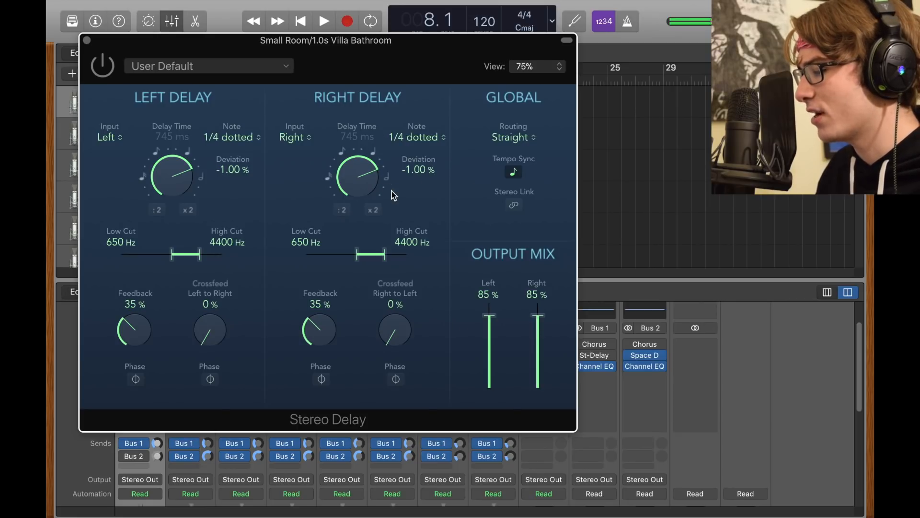
{"action": "left_click", "coordinate": [86, 40]}
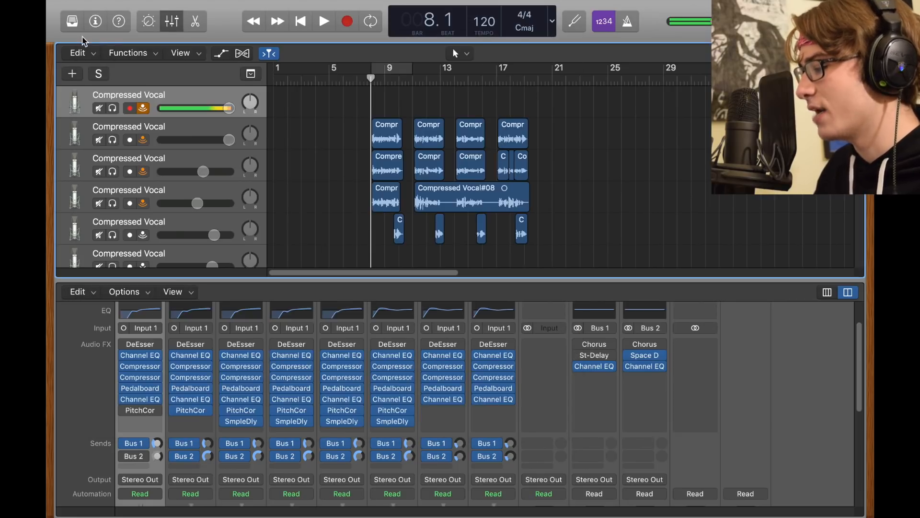
- Review the Space Designer reverb on Bus 2, including its large-space plate presets and its reverb output level
{"action": "left_click", "coordinate": [647, 361]}
{"action": "left_click", "coordinate": [643, 354]}
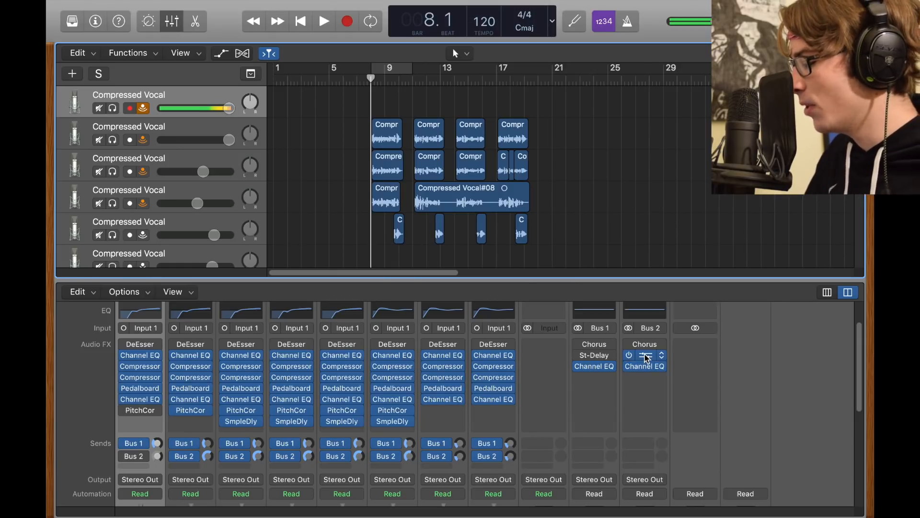
{"action": "left_click", "coordinate": [643, 354]}
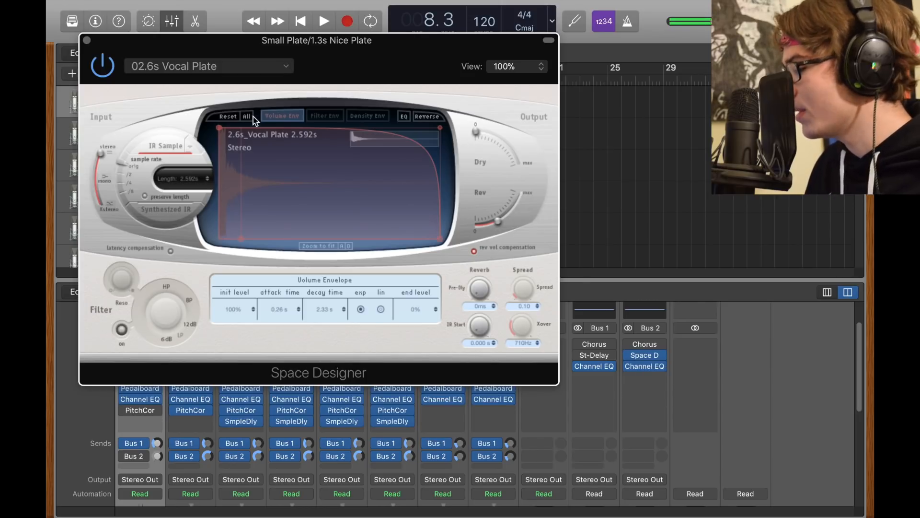
{"action": "left_click", "coordinate": [266, 66]}
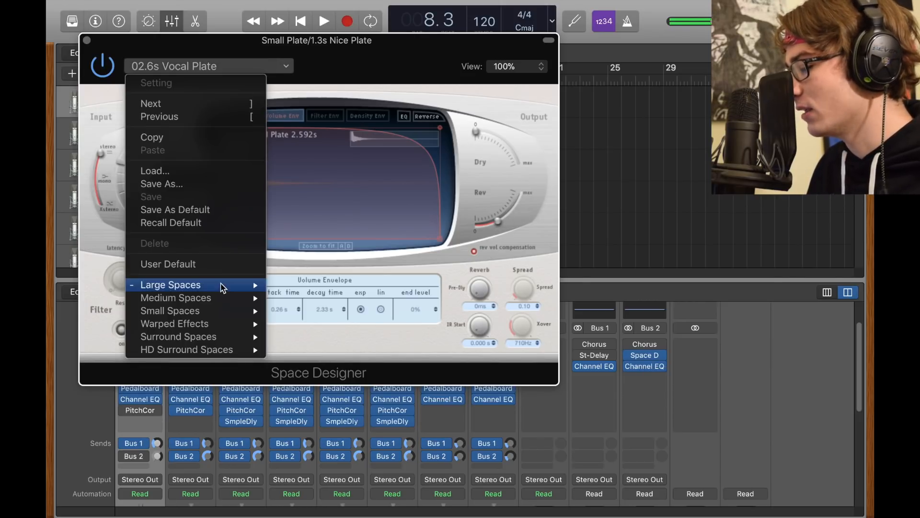
{"action": "mouse_move", "coordinate": [249, 285]}
{"action": "mouse_move", "coordinate": [294, 309]}
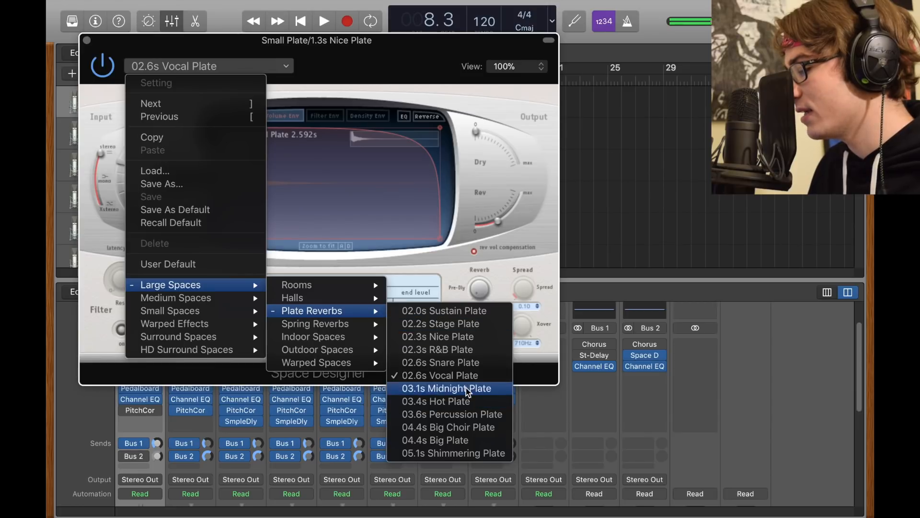
{"action": "left_click", "coordinate": [493, 87]}
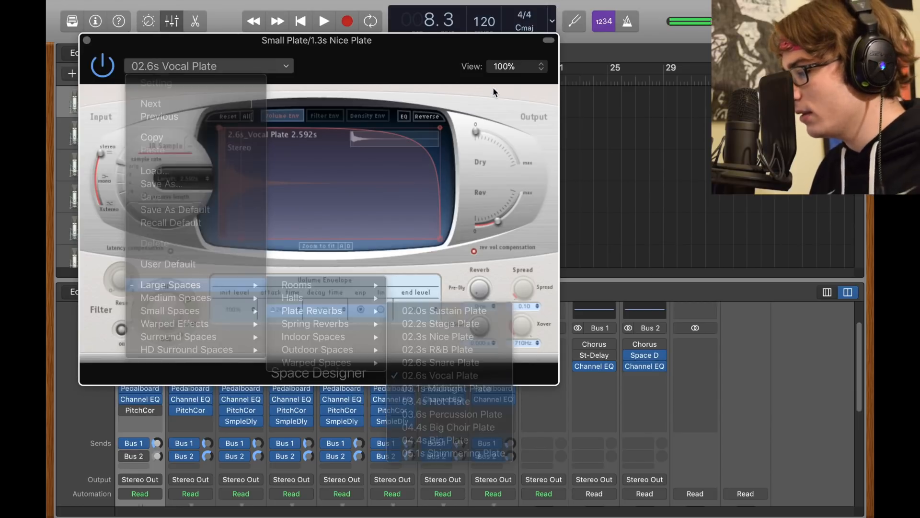
{"action": "mouse_move", "coordinate": [499, 221]}
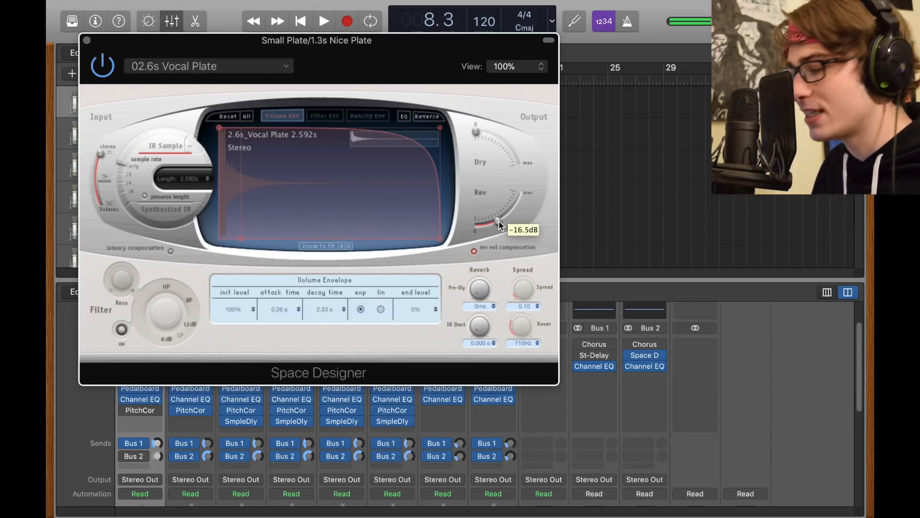
{"action": "left_click", "coordinate": [88, 40]}
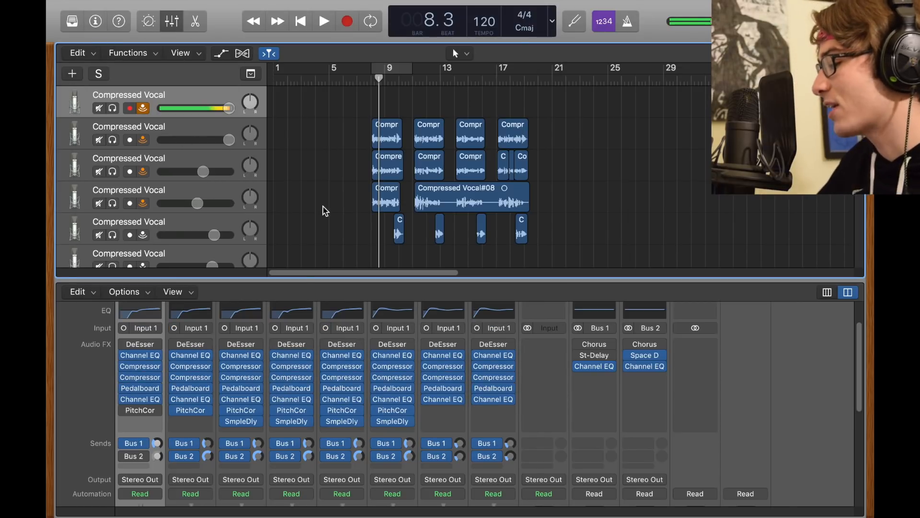
{"action": "mouse_move", "coordinate": [211, 459]}
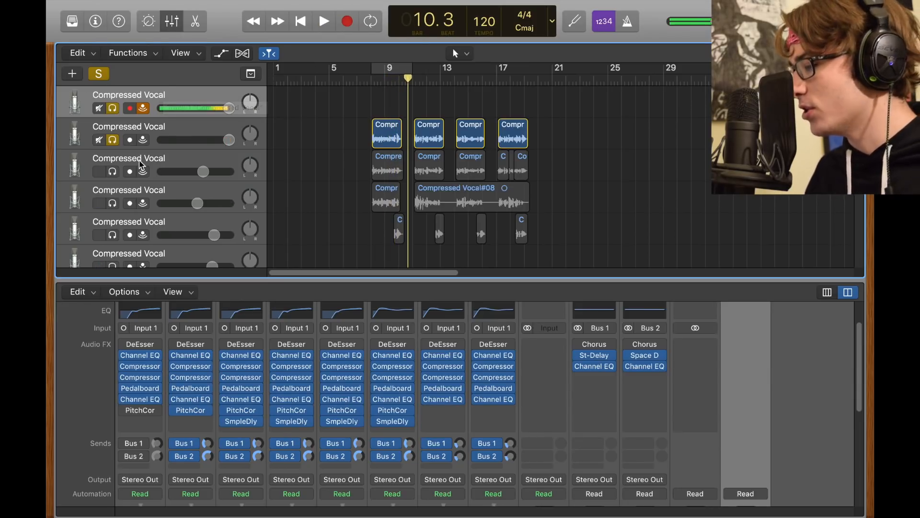
- Solo the third vocal track instead of the second and listen to it from bar 8
{"action": "left_click", "coordinate": [112, 171]}
{"action": "left_click", "coordinate": [360, 82]}
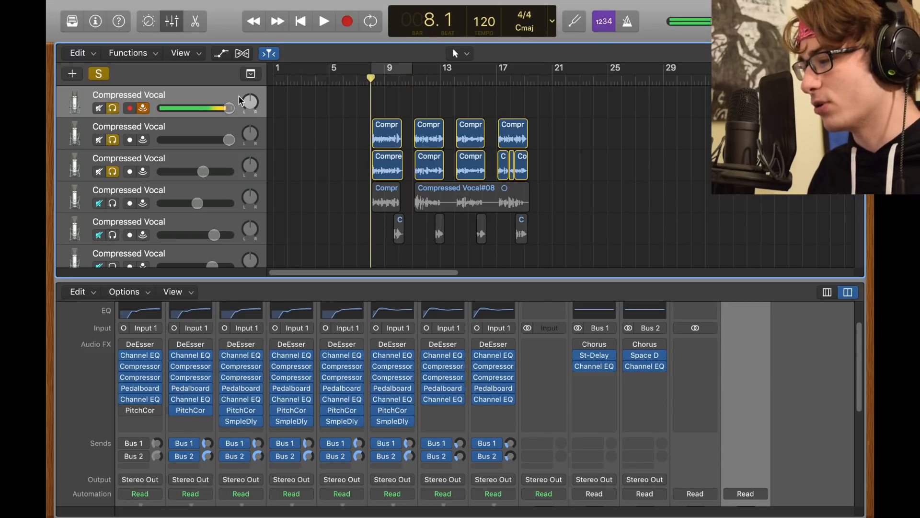
{"action": "left_click", "coordinate": [112, 139]}
{"action": "key", "text": "space"}
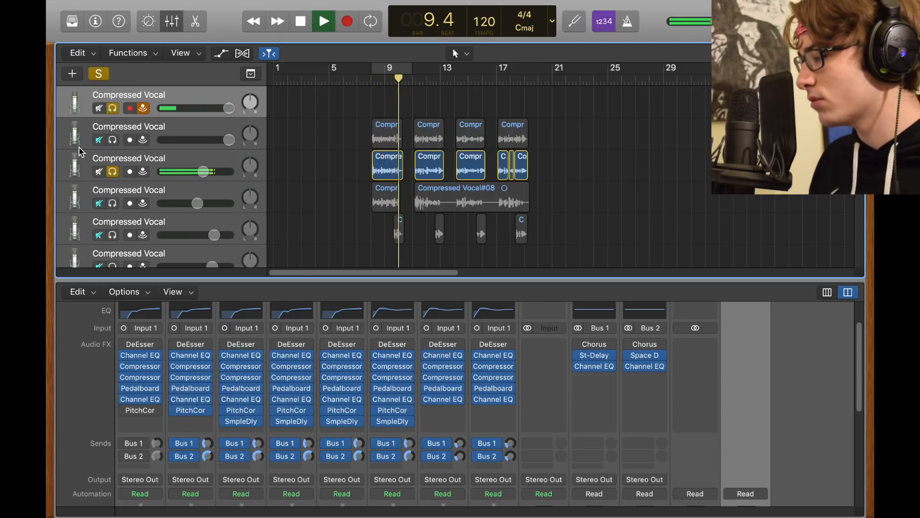
{"action": "key", "text": "space"}
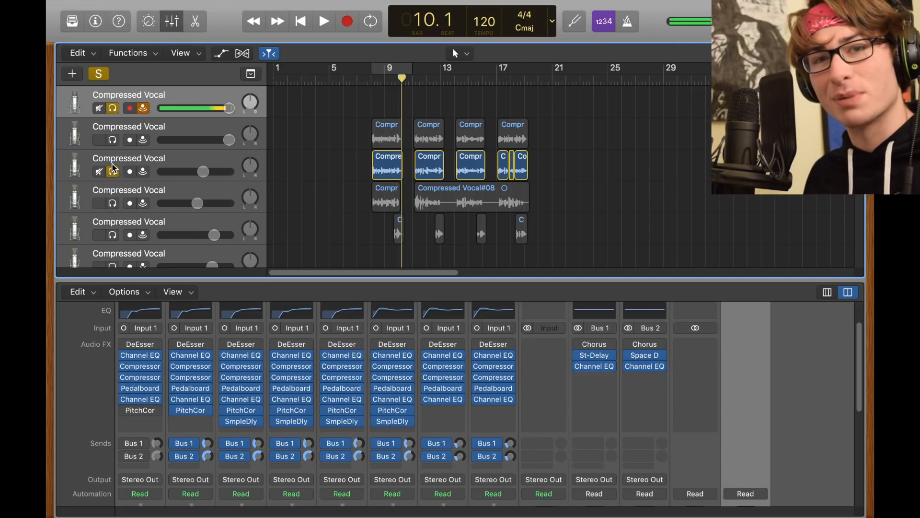
- Solo the fourth vocal track instead of the third and listen to it from bar 8
{"action": "left_click", "coordinate": [113, 202]}
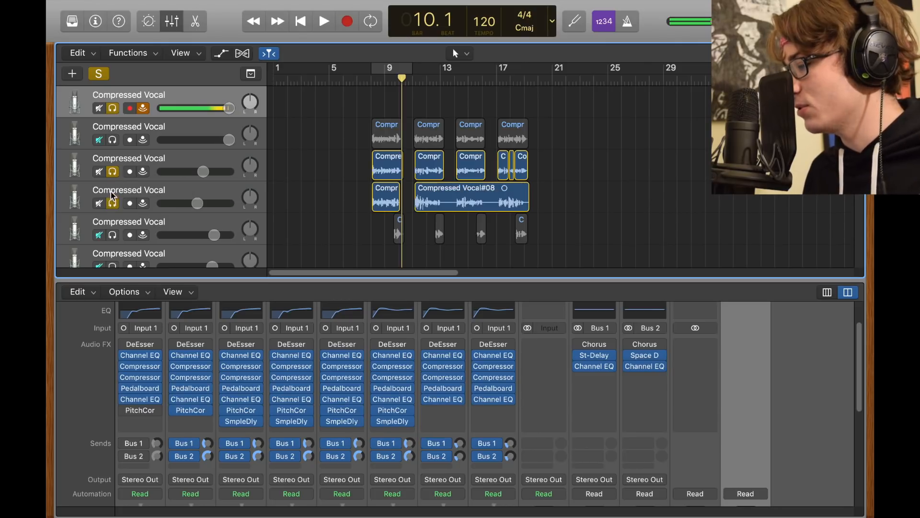
{"action": "left_click", "coordinate": [113, 173]}
{"action": "left_click", "coordinate": [370, 79]}
{"action": "key", "text": "space"}
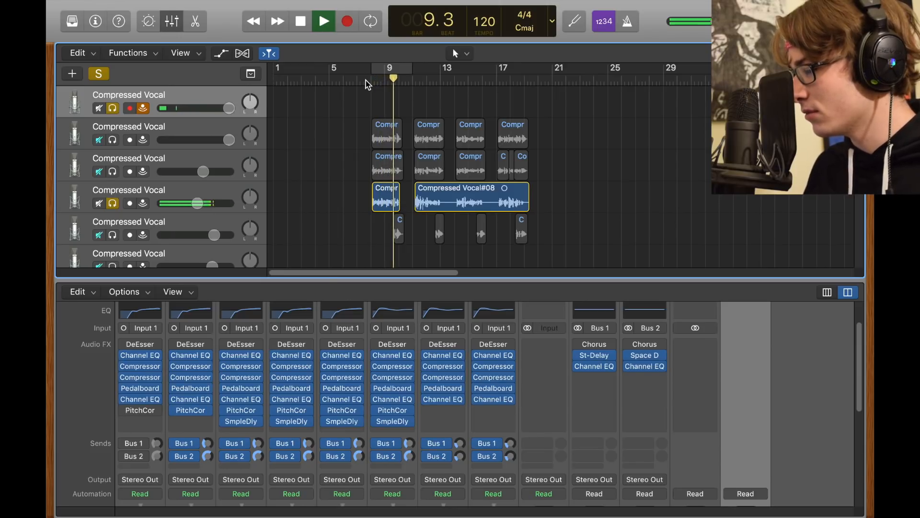
{"action": "key", "text": "space"}
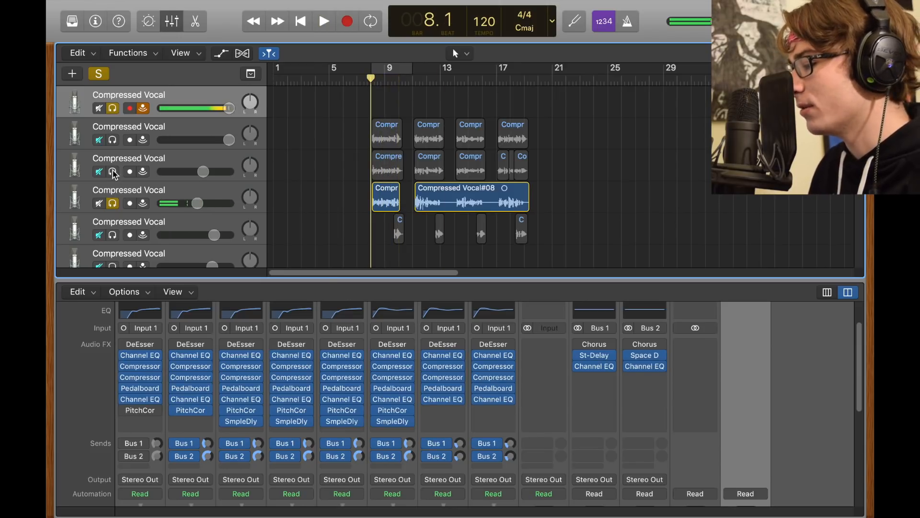
- Solo the second and third vocal tracks along with the first and fourth, and listen to the stack from bar 7
{"action": "left_click_drag", "start_coordinate": [112, 172], "coordinate": [113, 140]}
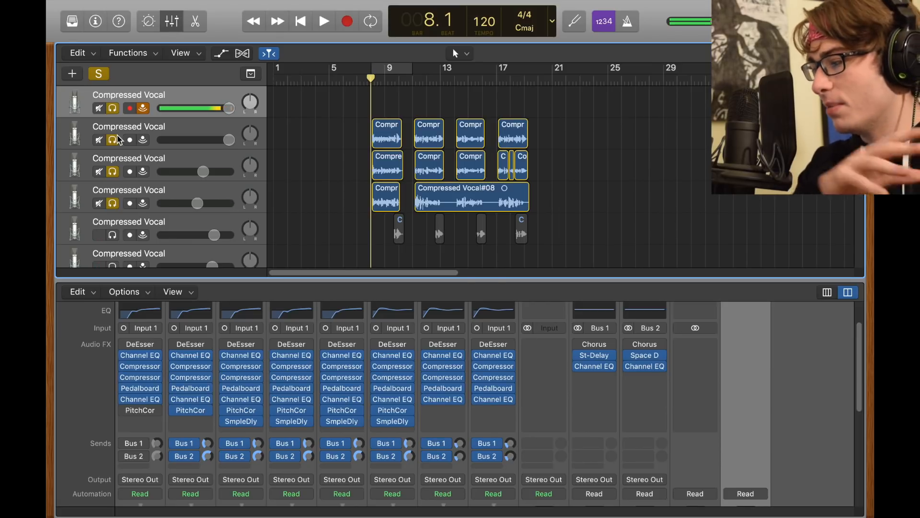
{"action": "left_click", "coordinate": [364, 82]}
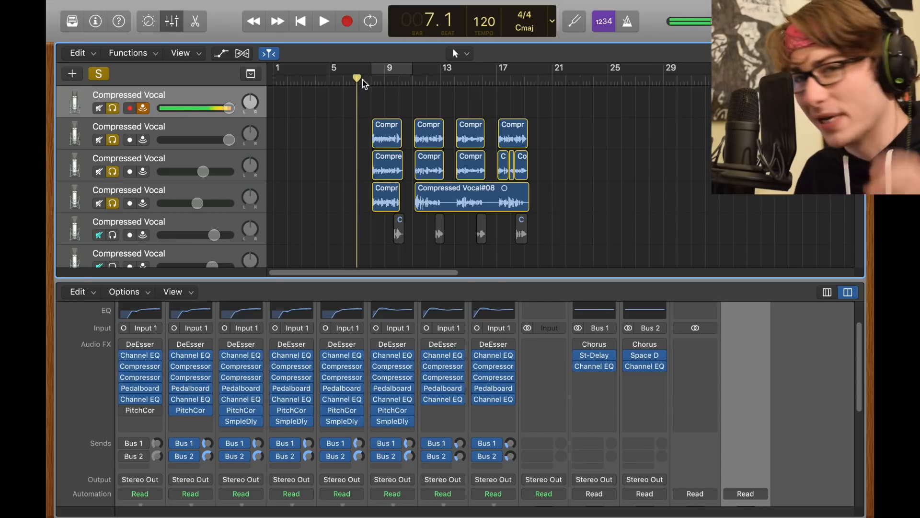
{"action": "key", "text": "space"}
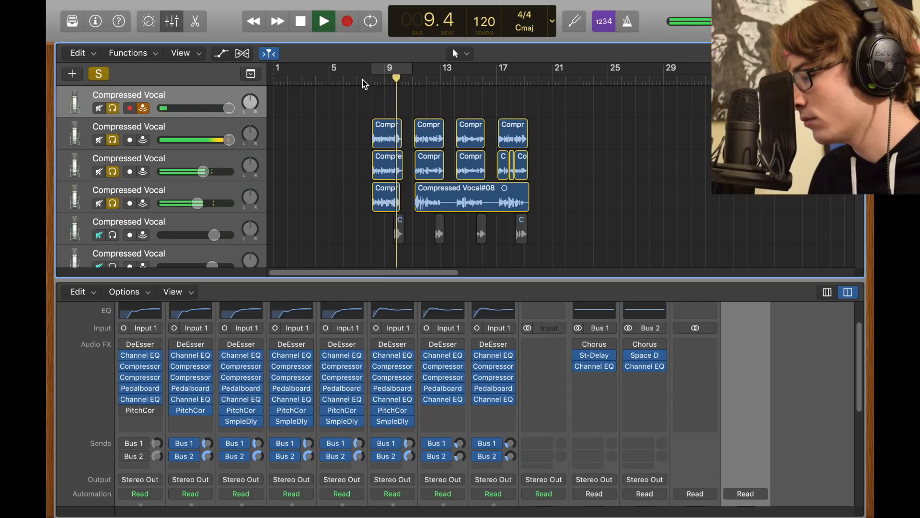
{"action": "key", "text": "space"}
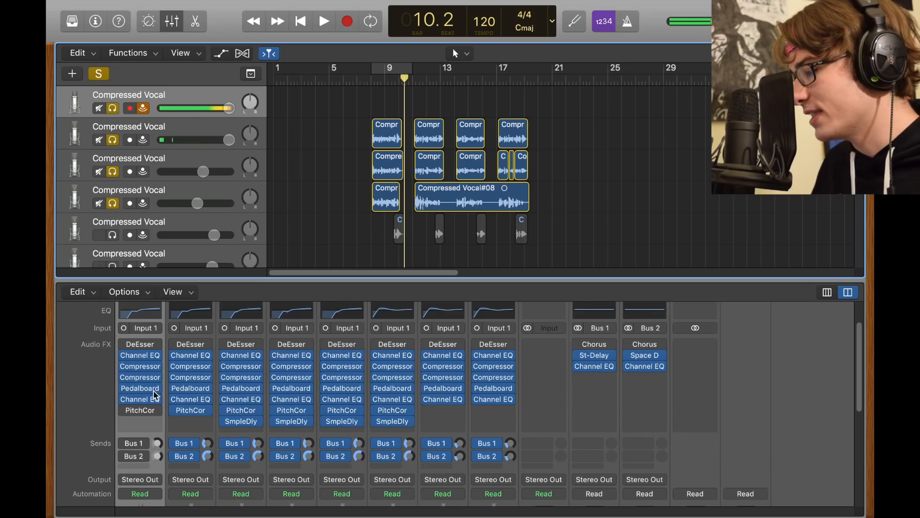
- Review the third vocal track's Sample Delay, and listen to the first three vocal tracks from bar 8 with the fourth unsoloed
{"action": "left_click", "coordinate": [242, 424]}
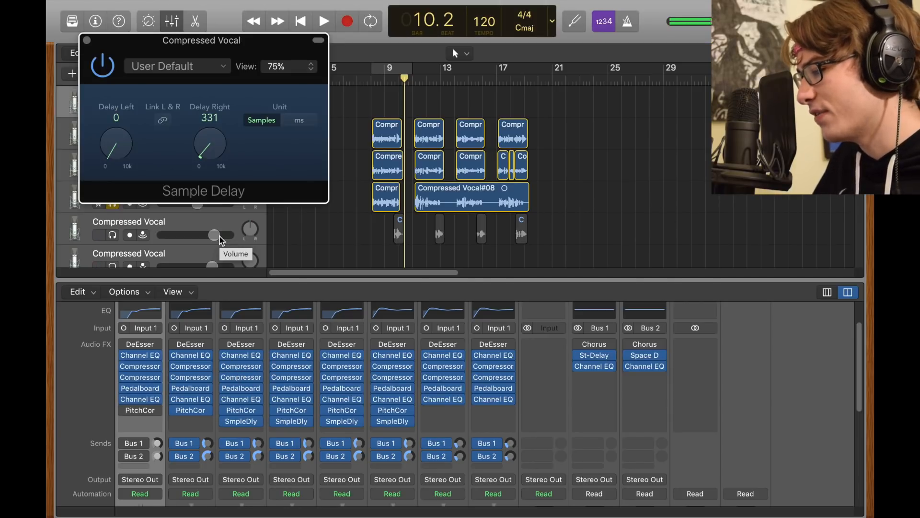
{"action": "left_click", "coordinate": [87, 41]}
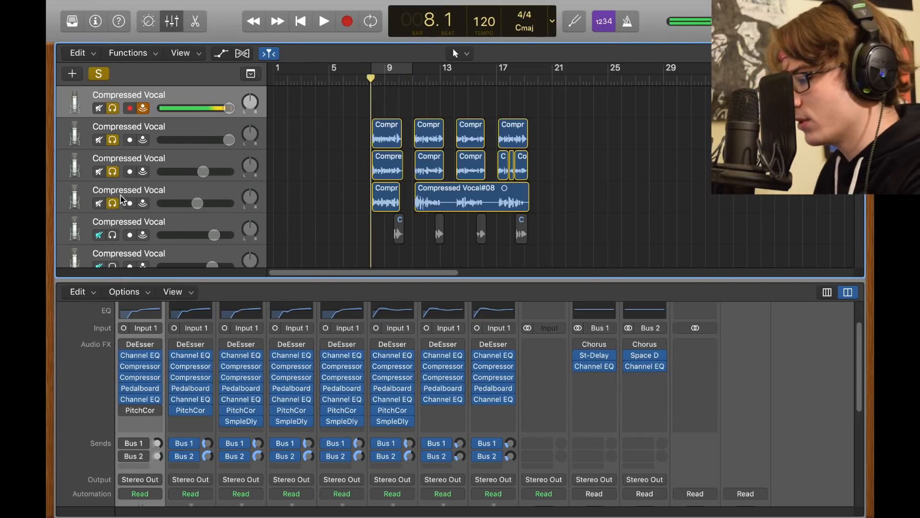
{"action": "key", "text": "space"}
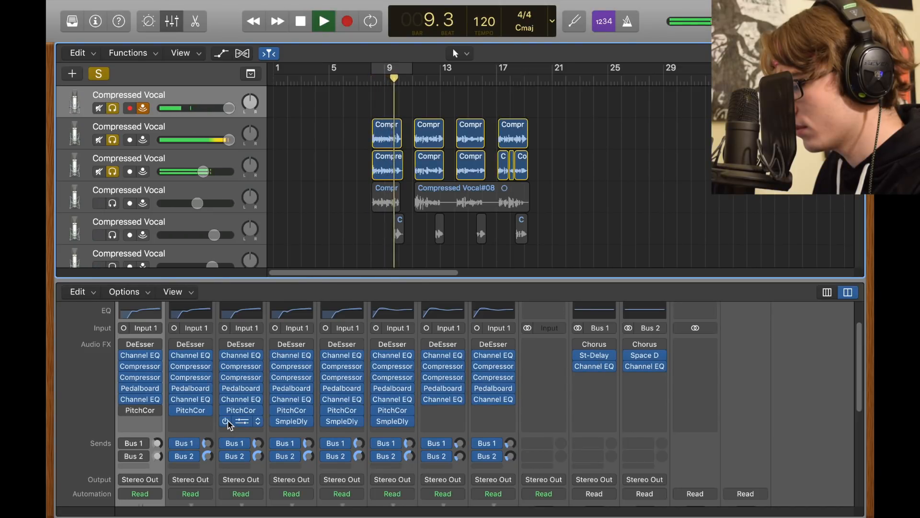
{"action": "key", "text": "space"}
- Compare the compression, EQ, squeeze and send knob settings of the second and third vocal tracks in the Smart Controls
{"action": "left_click", "coordinate": [152, 28]}
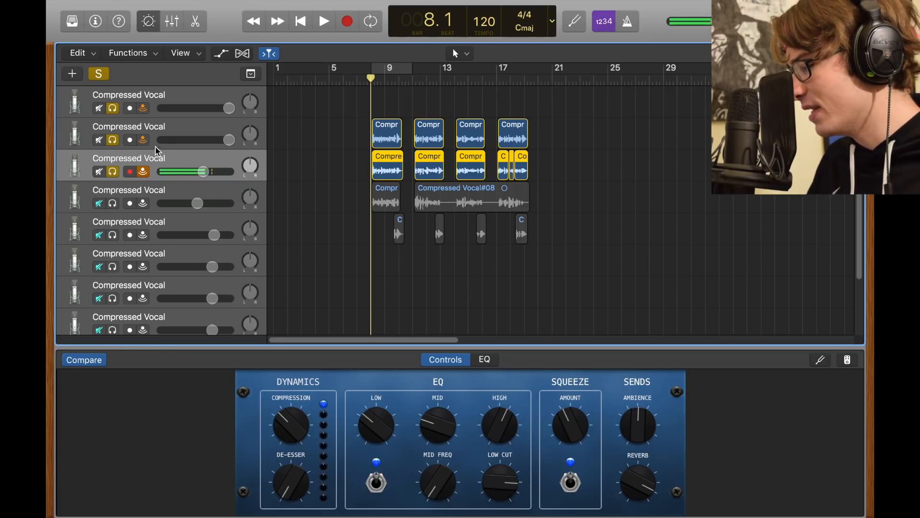
{"action": "left_click", "coordinate": [187, 127]}
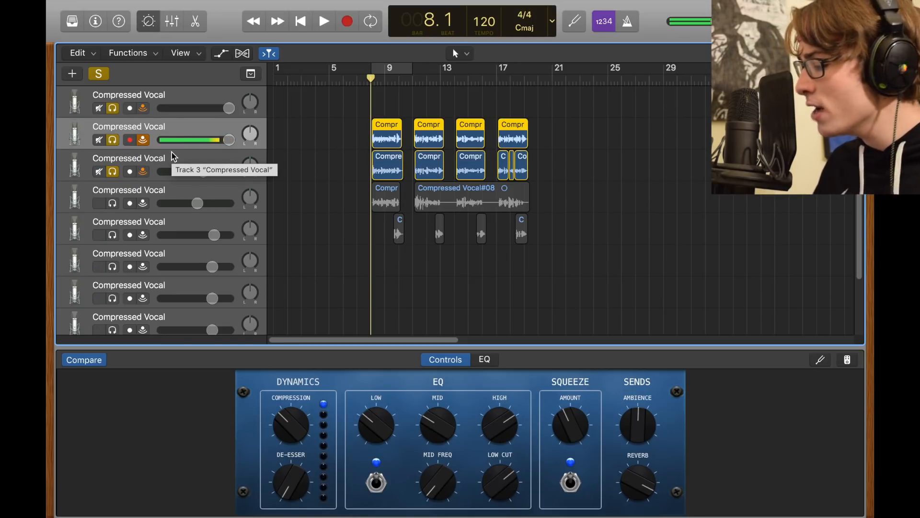
{"action": "left_click", "coordinate": [174, 157]}
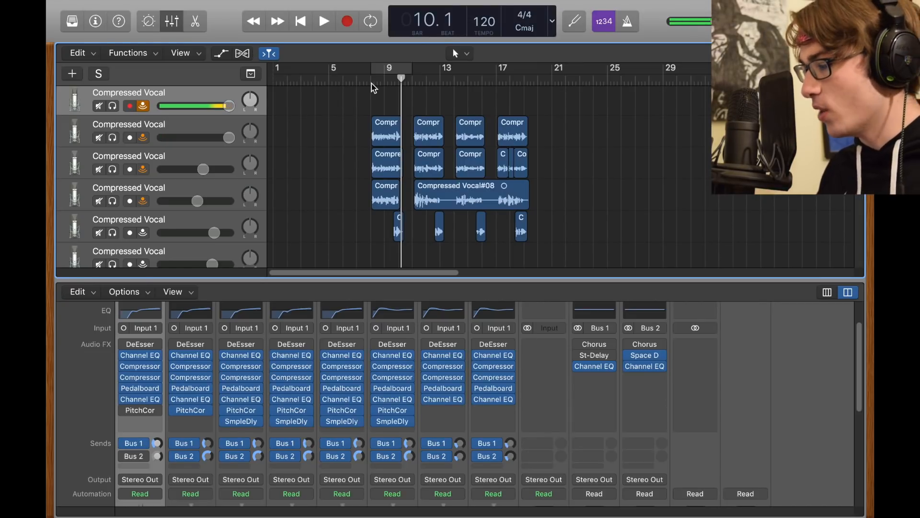
- Open the second vocal track's first region for audio editing, and review its Flex Pitch mode and Scale Quantize key
{"action": "left_click", "coordinate": [373, 88]}
{"action": "double_click", "coordinate": [389, 139]}
{"action": "left_click_drag", "start_coordinate": [341, 142], "coordinate": [342, 126]}
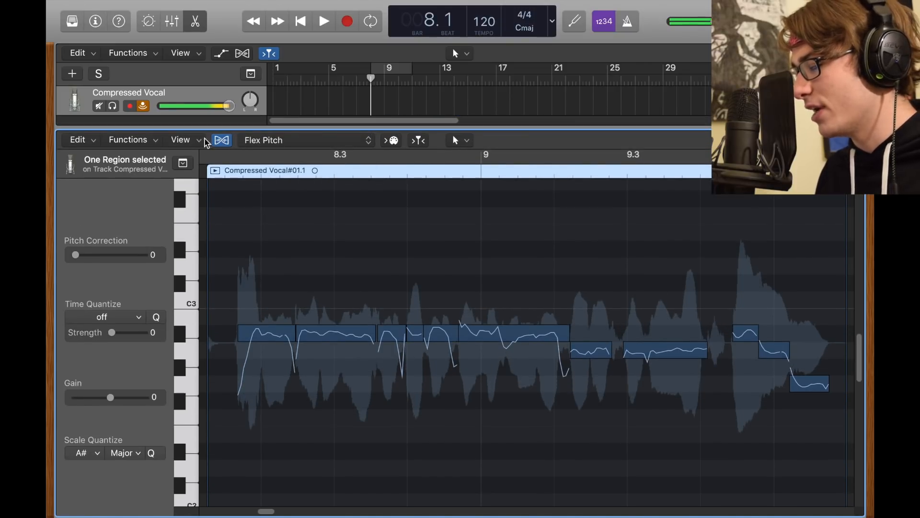
{"action": "left_click", "coordinate": [254, 140]}
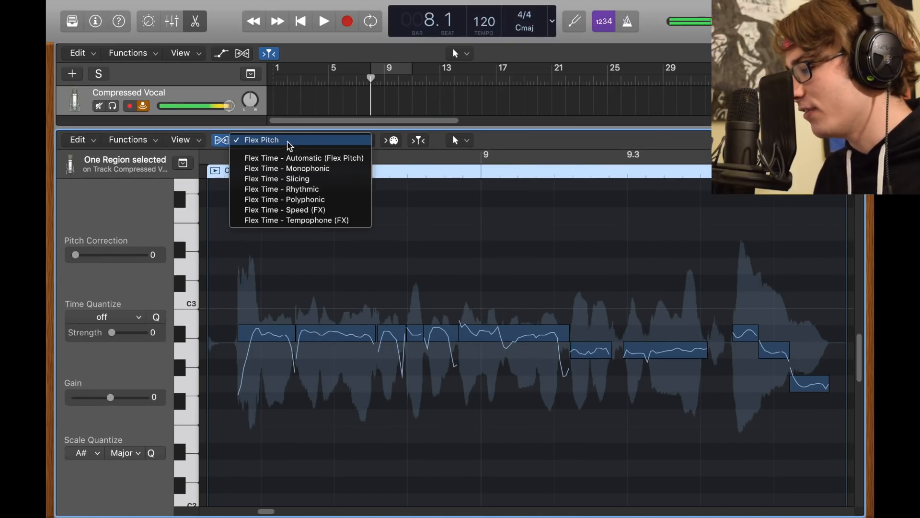
{"action": "left_click", "coordinate": [336, 331]}
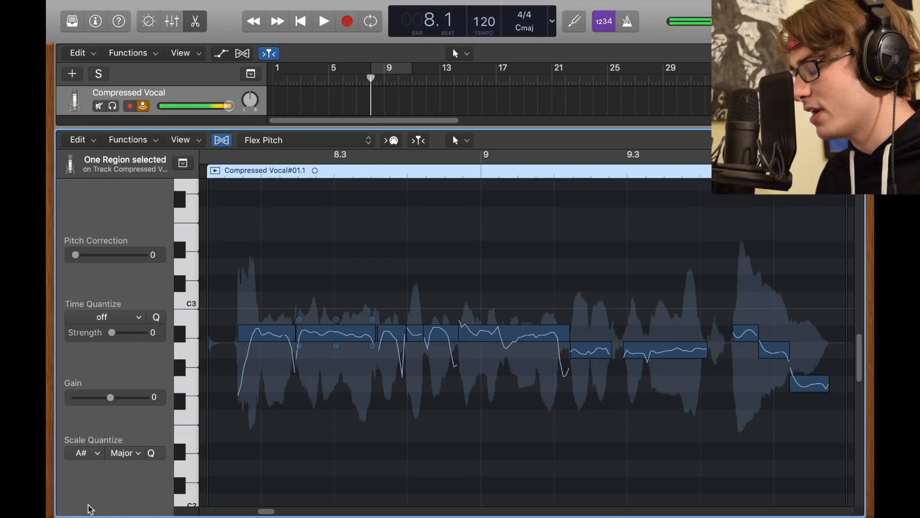
{"action": "left_click", "coordinate": [86, 454]}
{"action": "left_click", "coordinate": [148, 435]}
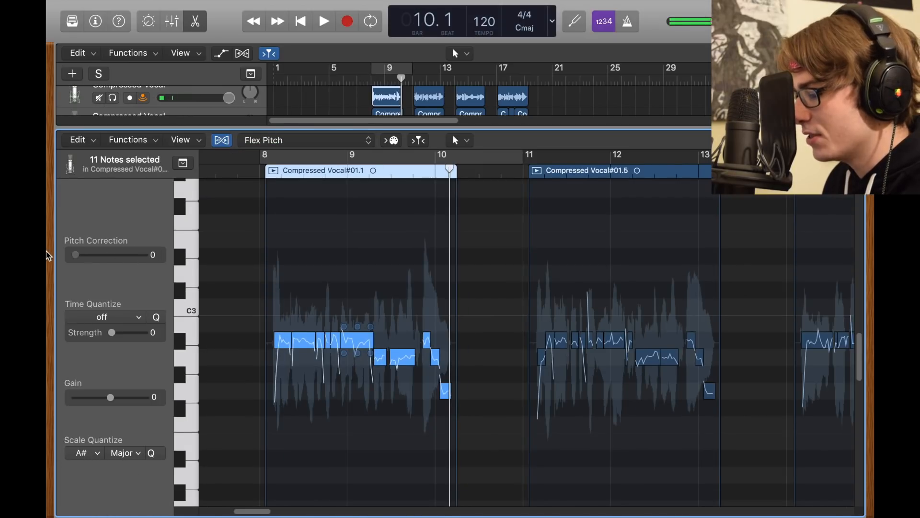
- Set pitch correction to 100 for all the notes in the second vocal track's first region, and close the audio editor
{"action": "left_click_drag", "start_coordinate": [46, 251], "coordinate": [175, 154]}
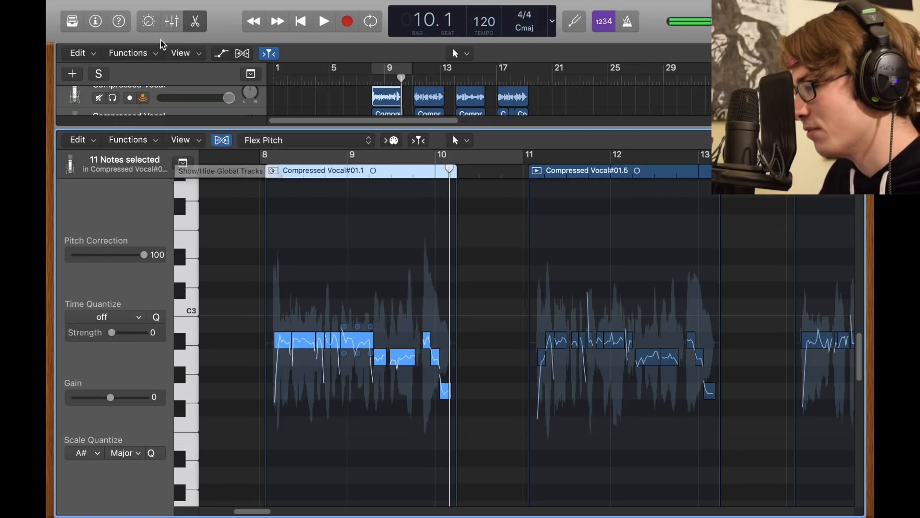
{"action": "left_click", "coordinate": [194, 21]}
{"action": "left_click", "coordinate": [386, 168]}
{"action": "left_click", "coordinate": [294, 109]}
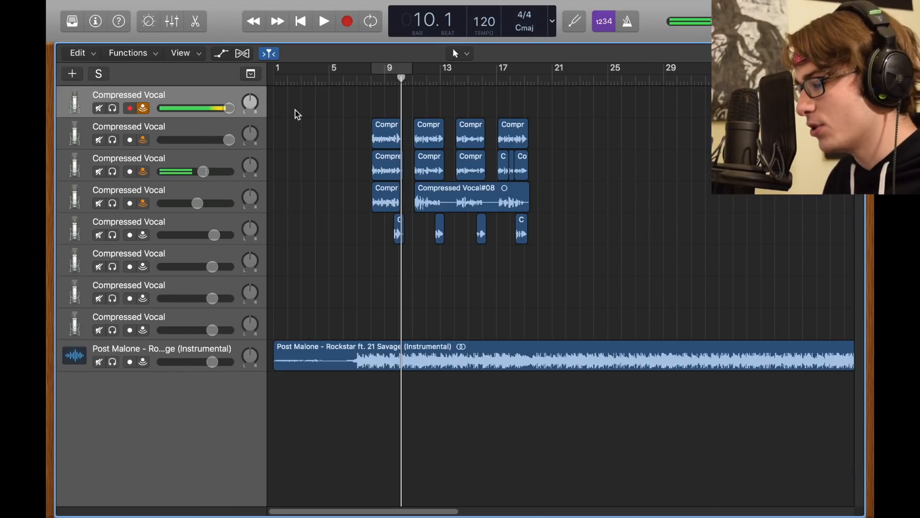
- Review the Flex Pitch notes in the first regions of the third and fourth vocal tracks, closing the editor after each
{"action": "double_click", "coordinate": [392, 173]}
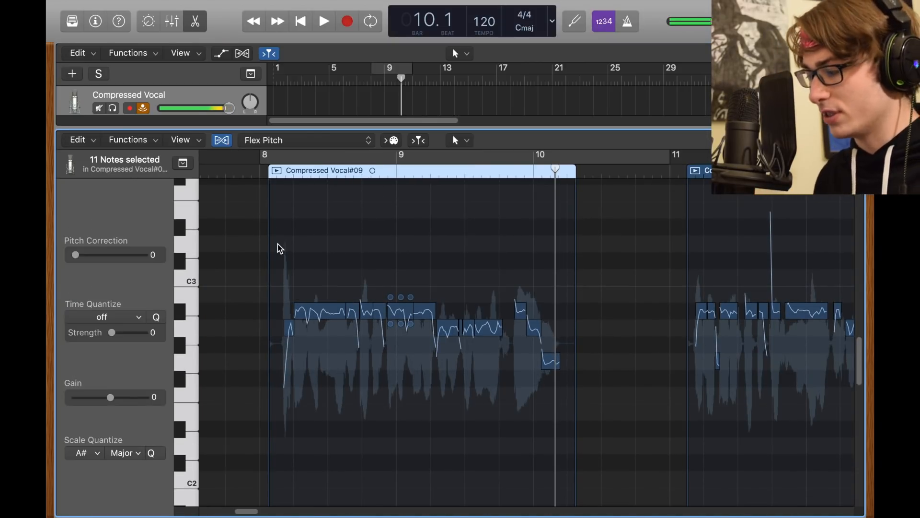
{"action": "left_click", "coordinate": [197, 22]}
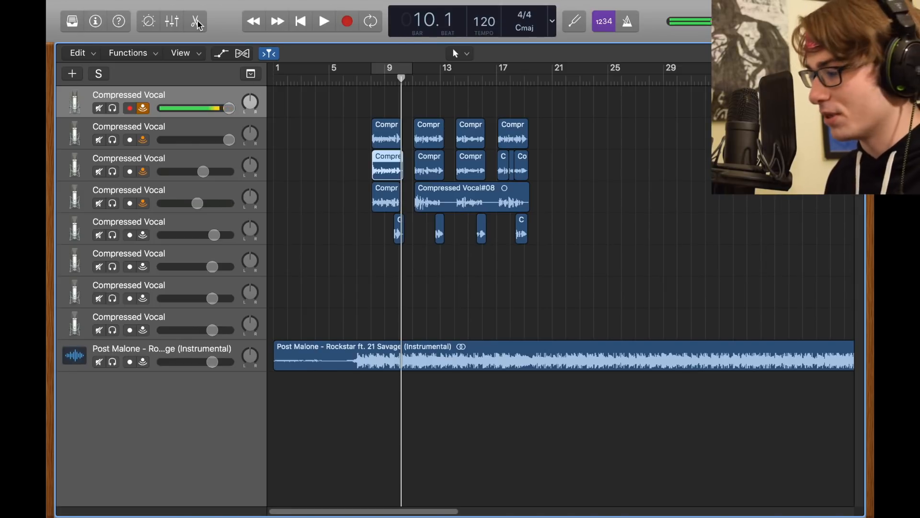
{"action": "double_click", "coordinate": [384, 194]}
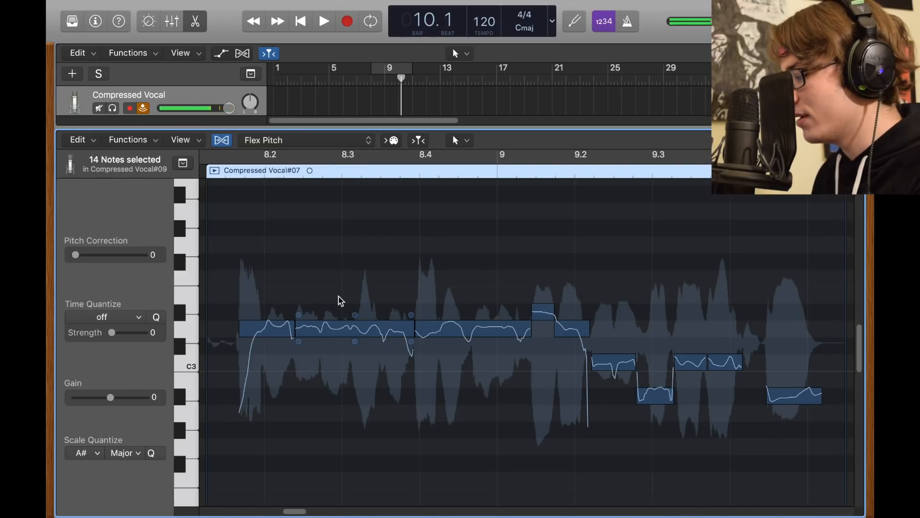
{"action": "scroll", "coordinate": [341, 301], "scroll_direction": "down", "scroll_amount": 3}
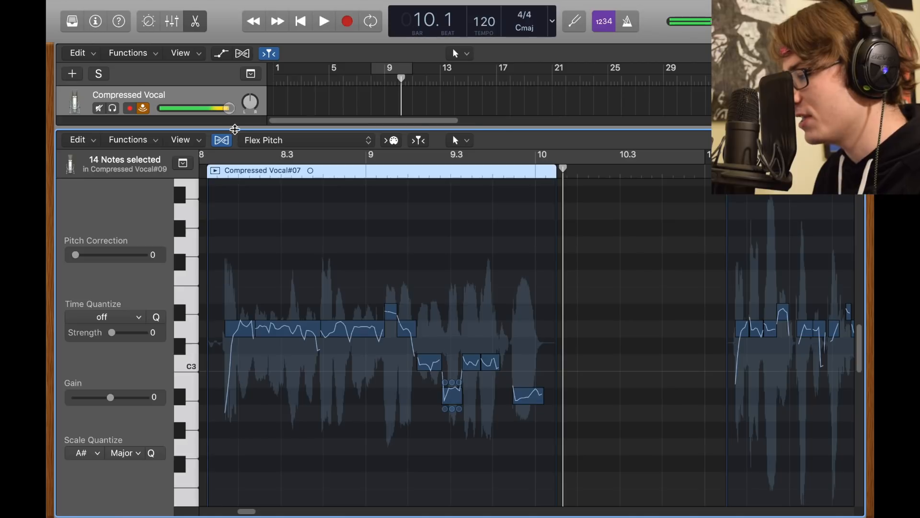
{"action": "key", "text": "e"}
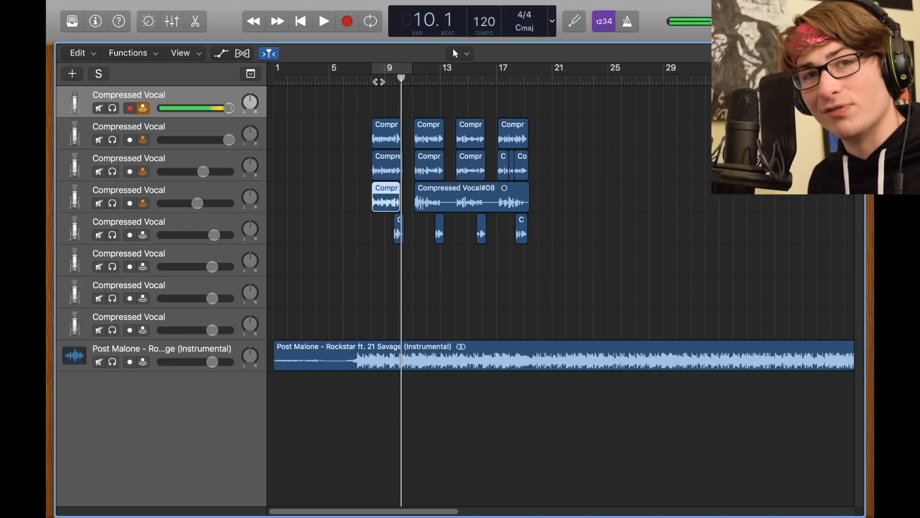
- Try raising the second note of the second vocal track's first region to C3, with the playhead at 7.3
{"action": "left_click", "coordinate": [381, 83]}
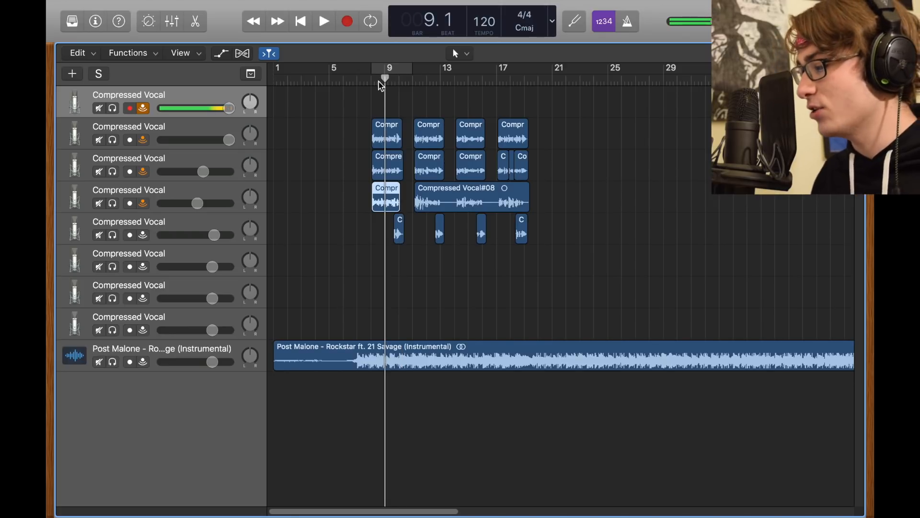
{"action": "double_click", "coordinate": [384, 202]}
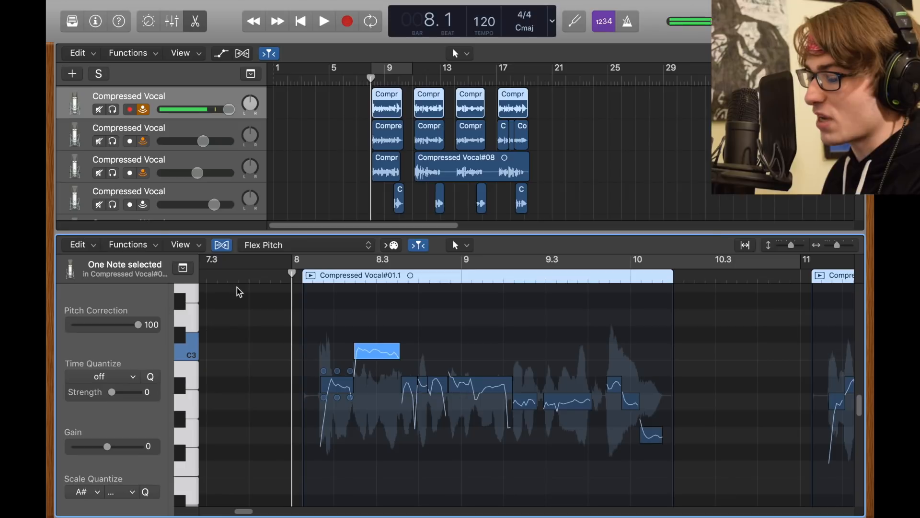
{"action": "left_click", "coordinate": [238, 279]}
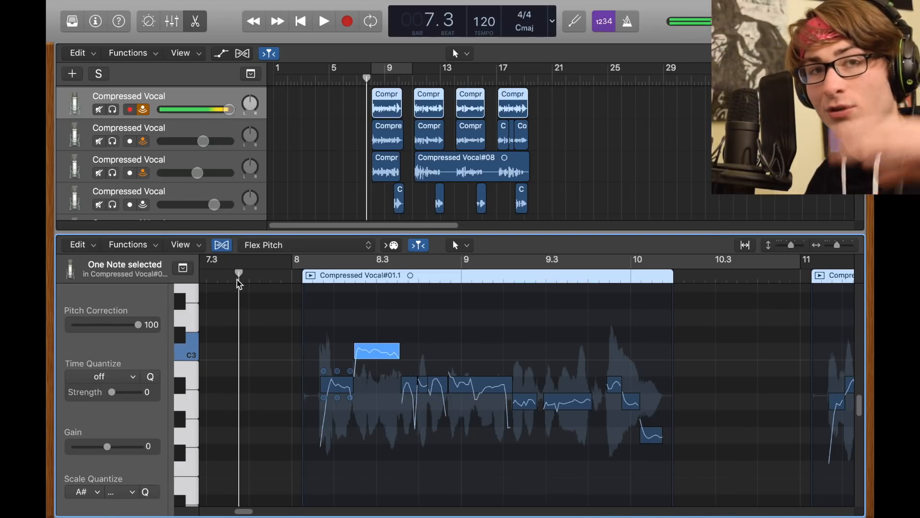
- Try lowering the region's second note to F2, listen from just before bar 8, and move the note back to its original pitch
{"action": "left_click_drag", "start_coordinate": [389, 353], "coordinate": [389, 469]}
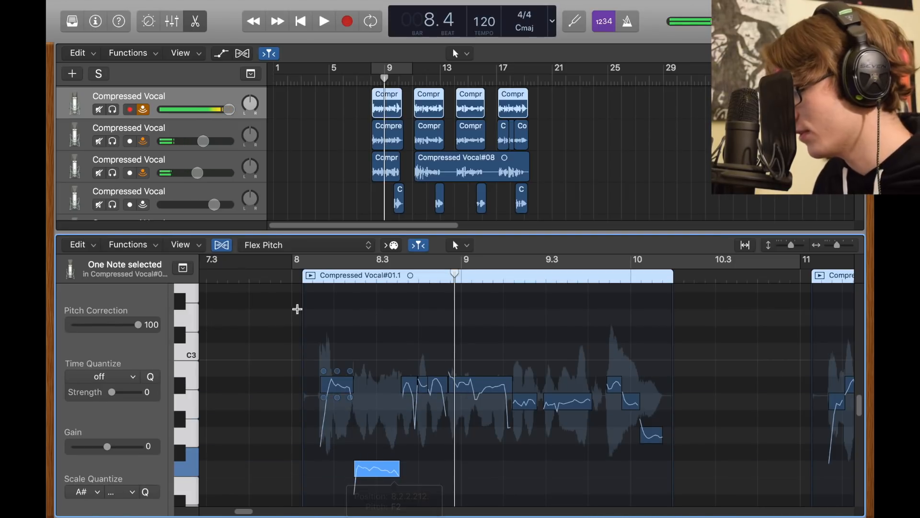
{"action": "left_click", "coordinate": [273, 280]}
{"action": "key", "text": "space"}
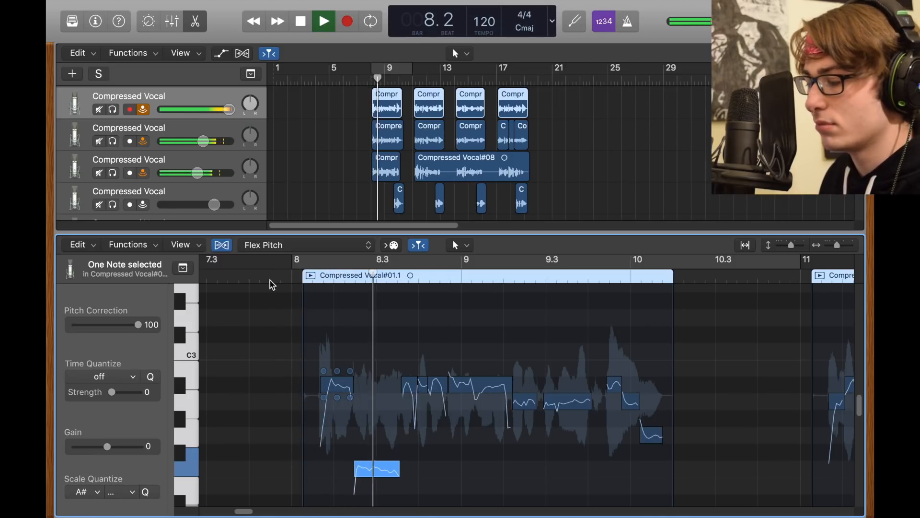
{"action": "key", "text": "space"}
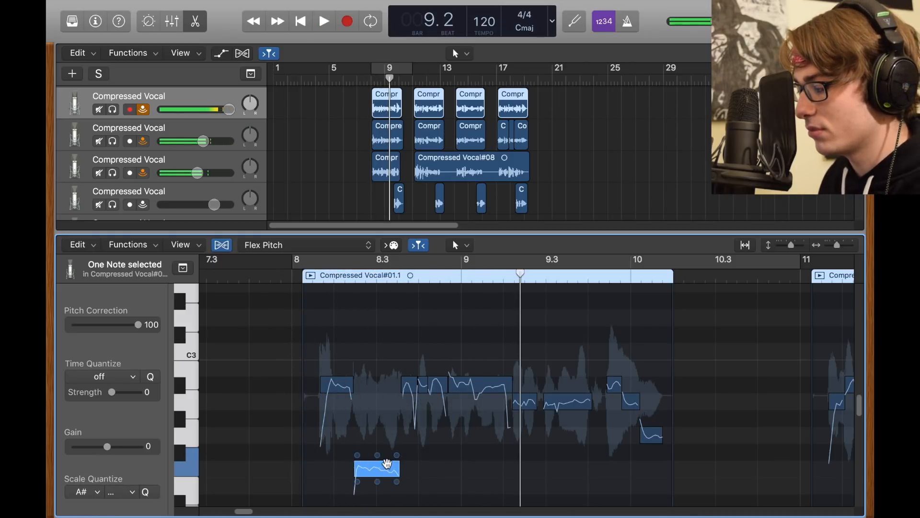
{"action": "left_click_drag", "start_coordinate": [388, 463], "coordinate": [387, 381]}
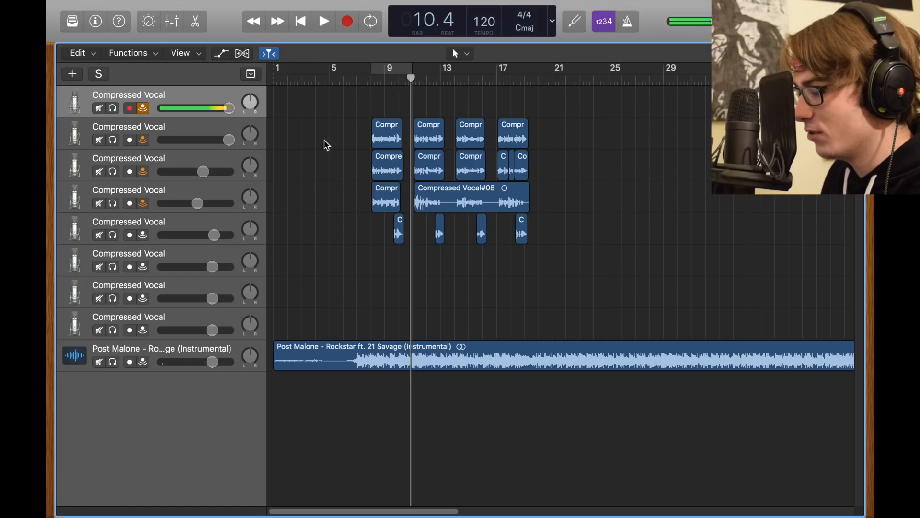
- Solo the fifth vocal track and listen to its short regions from around bar 10
{"action": "left_click", "coordinate": [397, 80]}
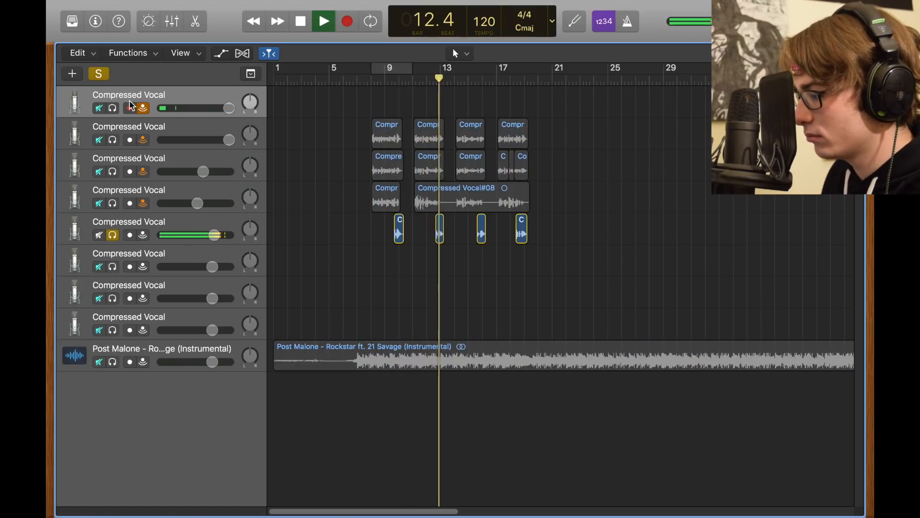